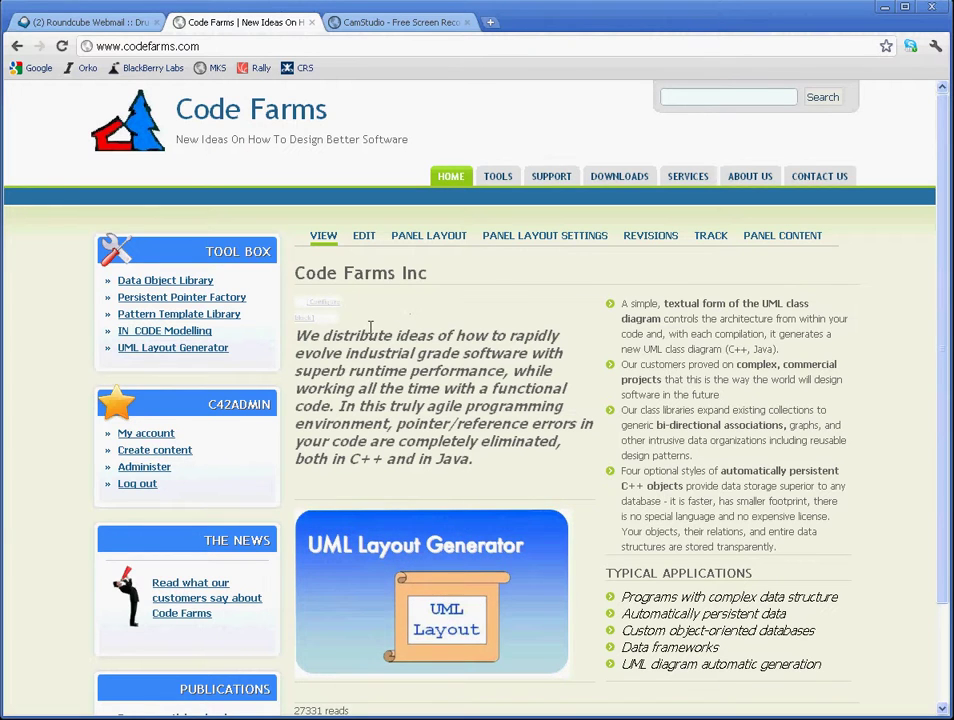
Open the 'What our Customer's Say' page from The News block and start editing it
left_click(172, 598)
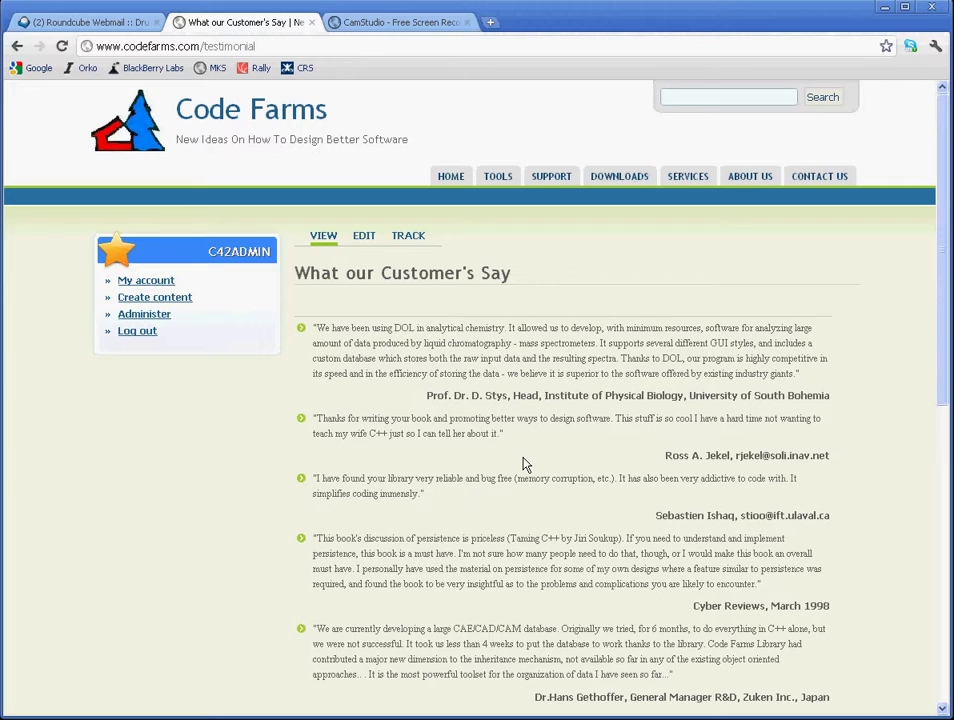
left_click(366, 239)
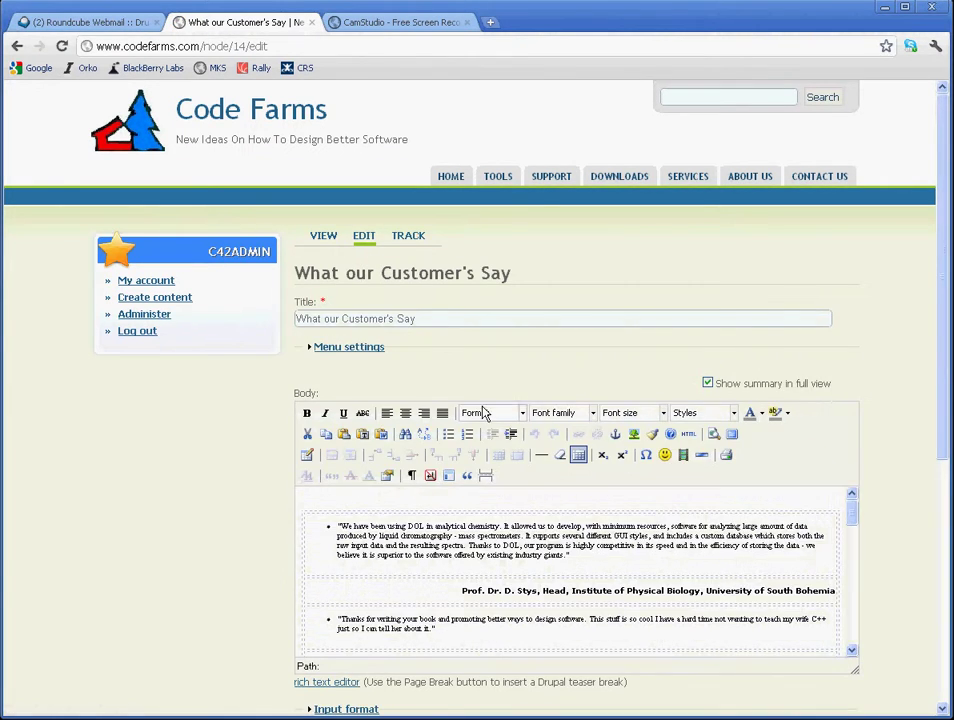
Switch the testimonial body from the rich text editor to plain HTML source
scroll(520, 410, "down", 1)
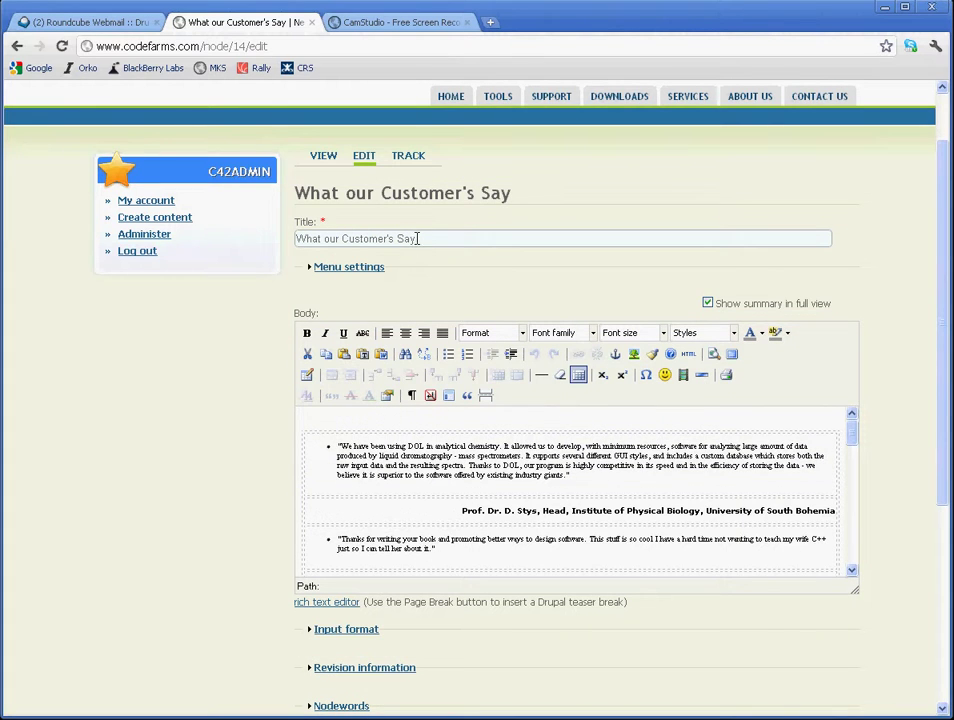
scroll(460, 440, "down", 2)
scroll(458, 624, "down", 3)
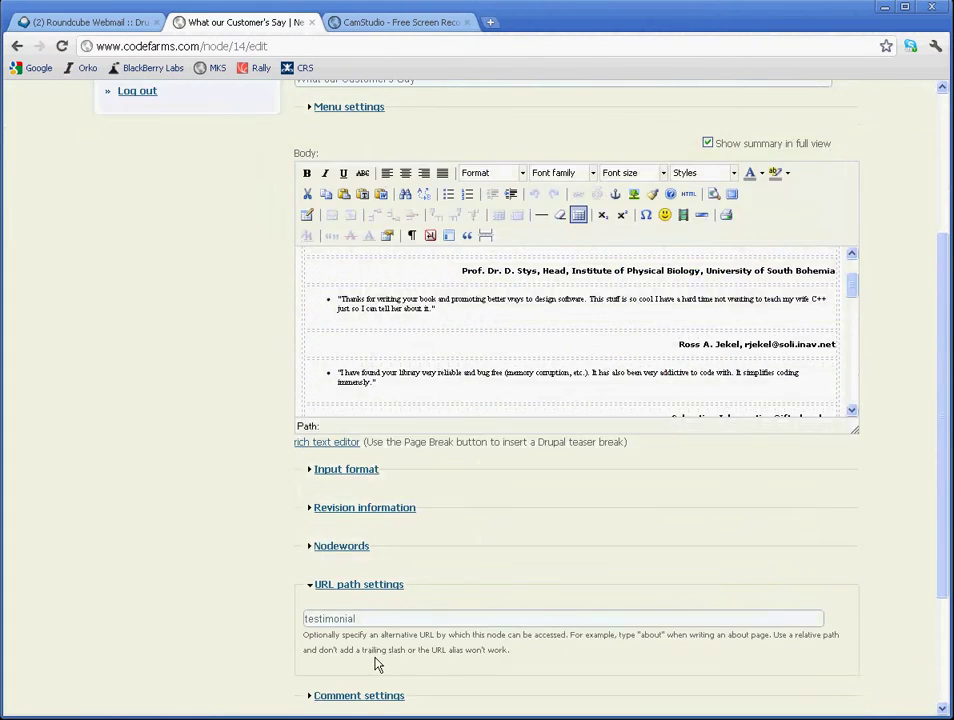
scroll(384, 660, "down", 1)
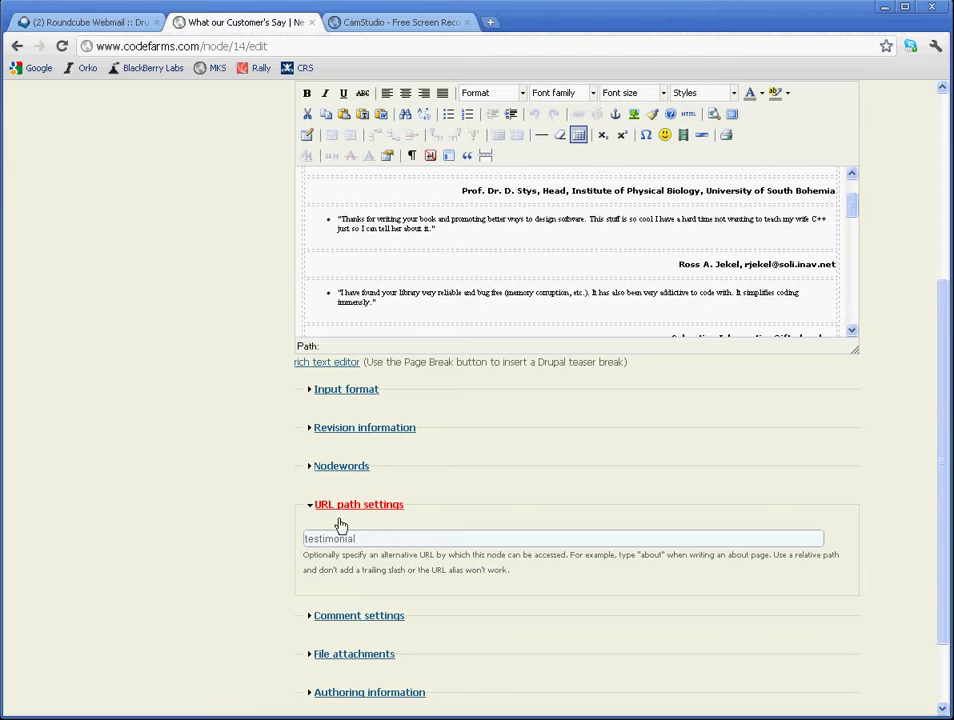
scroll(379, 464, "up", 2)
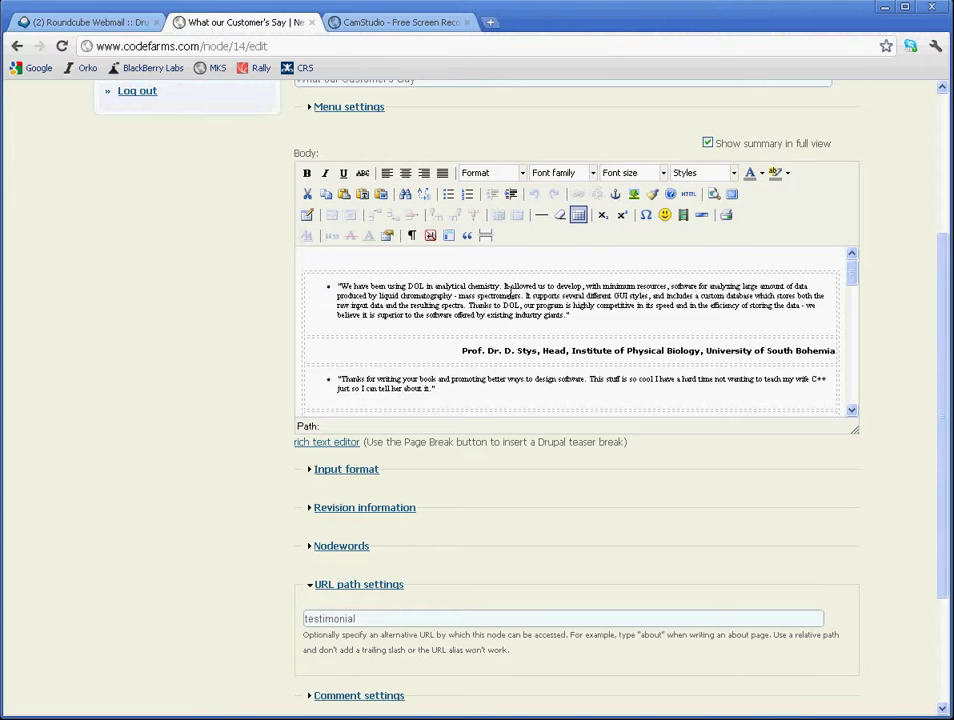
left_click(334, 443)
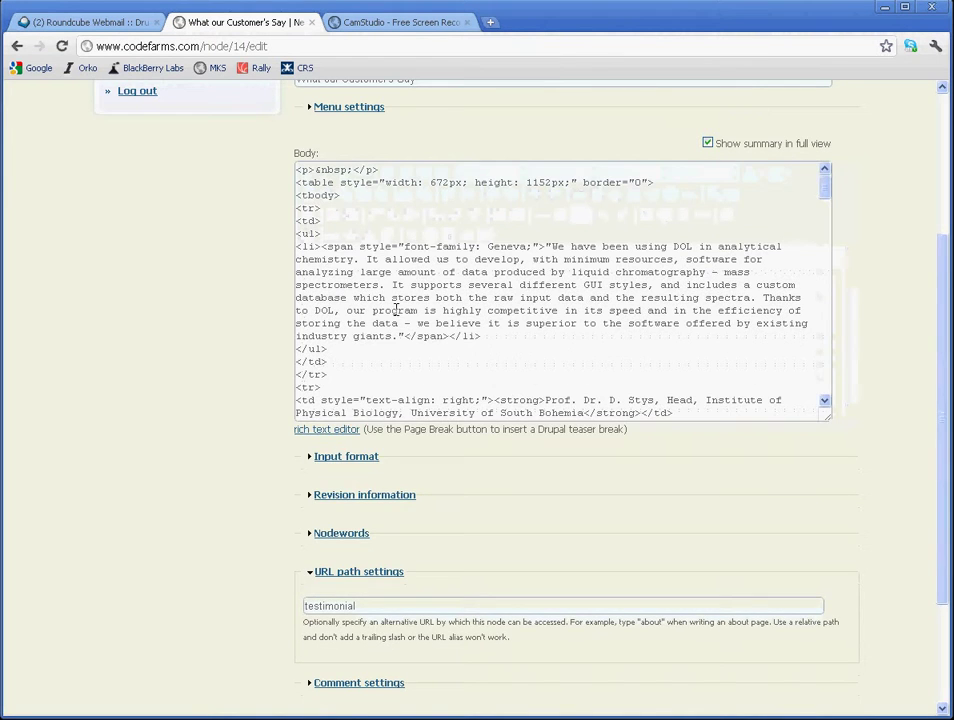
scroll(400, 306, "up", 2)
scroll(400, 306, "down", 2)
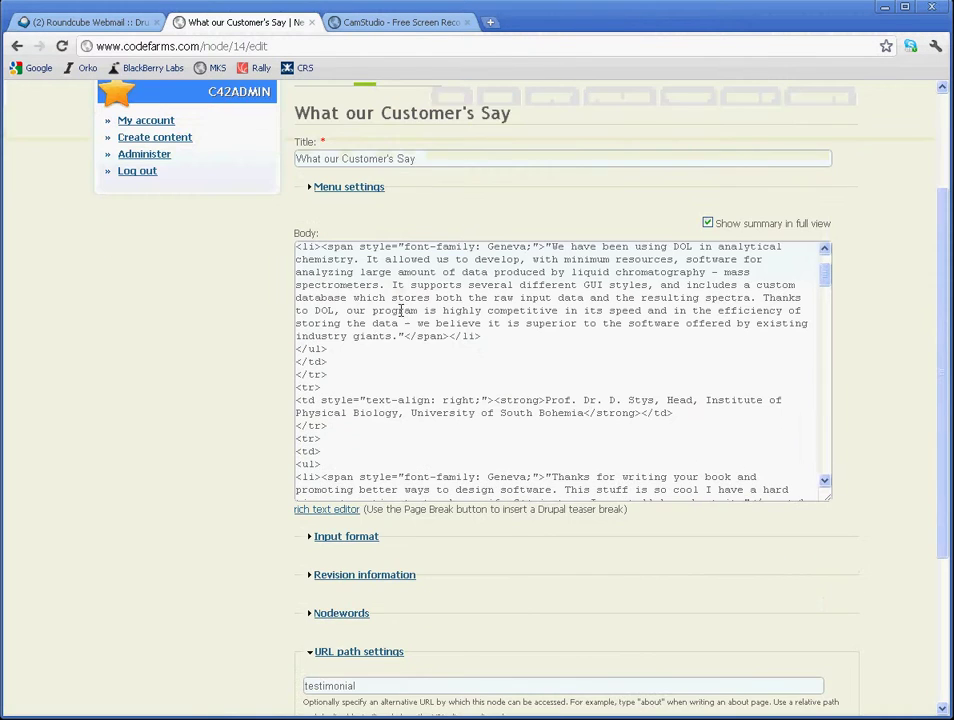
left_click(330, 511)
left_click(336, 511)
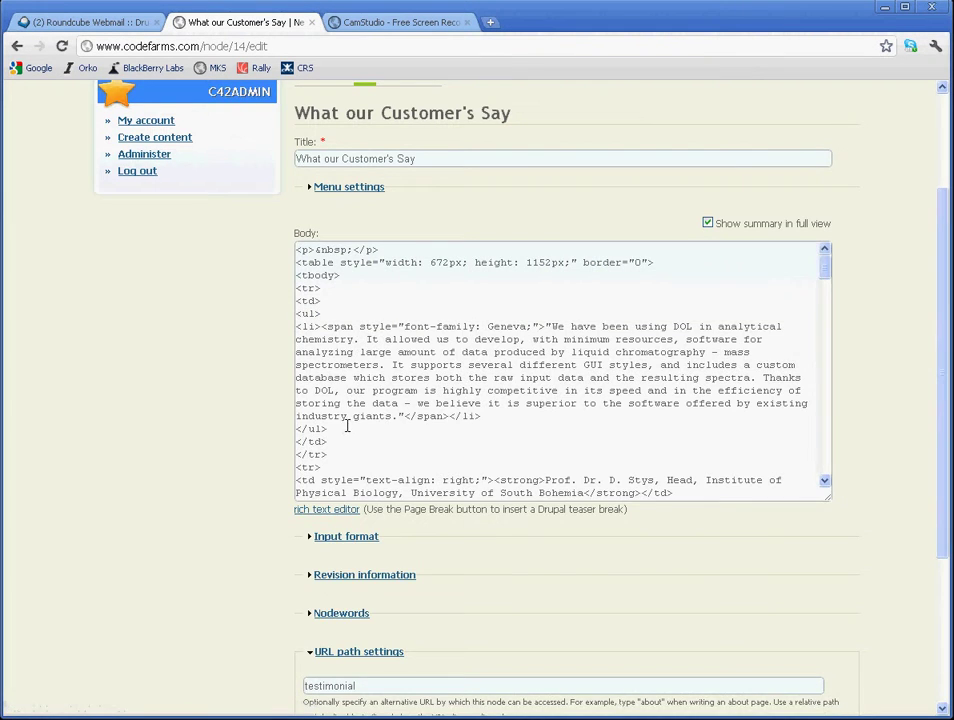
Select and copy all the body HTML, then go to Create content
scroll(347, 426, "up", 3)
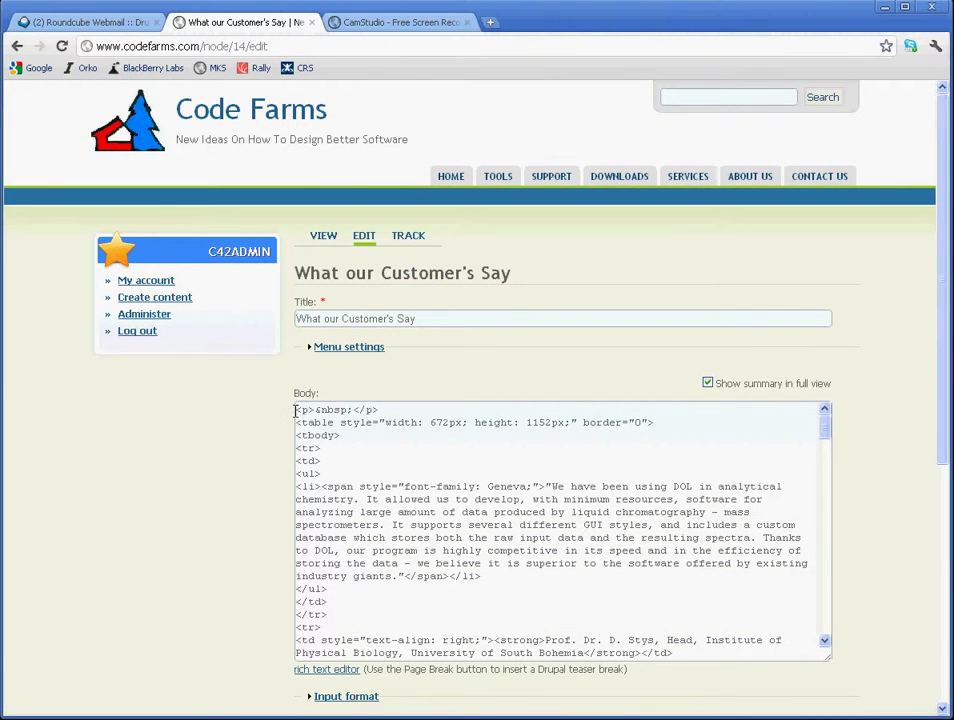
left_click_drag(297, 411, 625, 394)
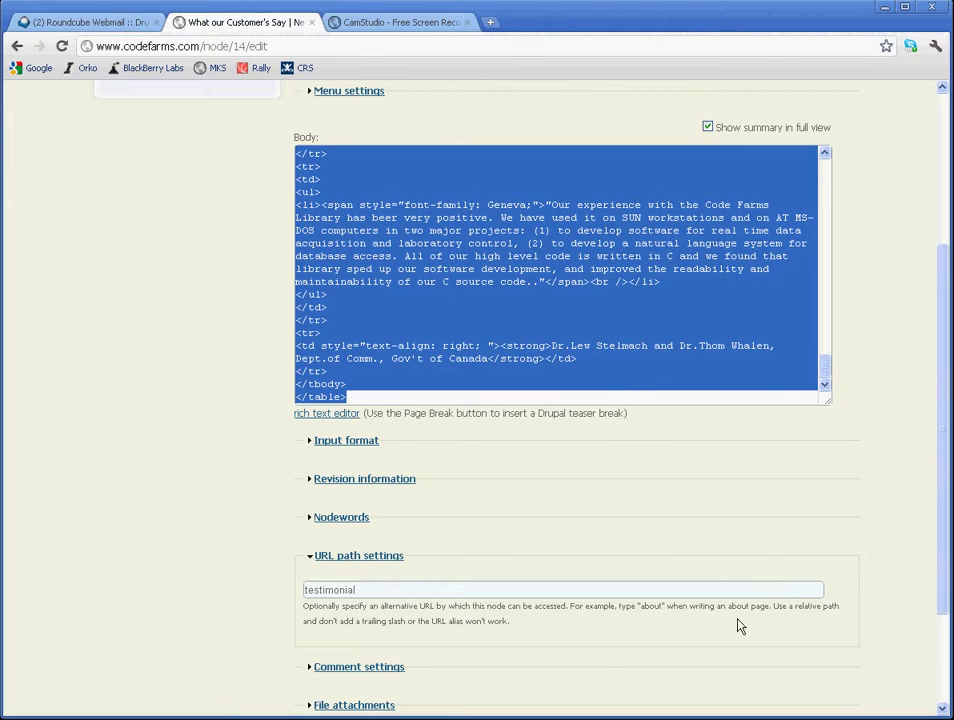
scroll(477, 673, "up", 3)
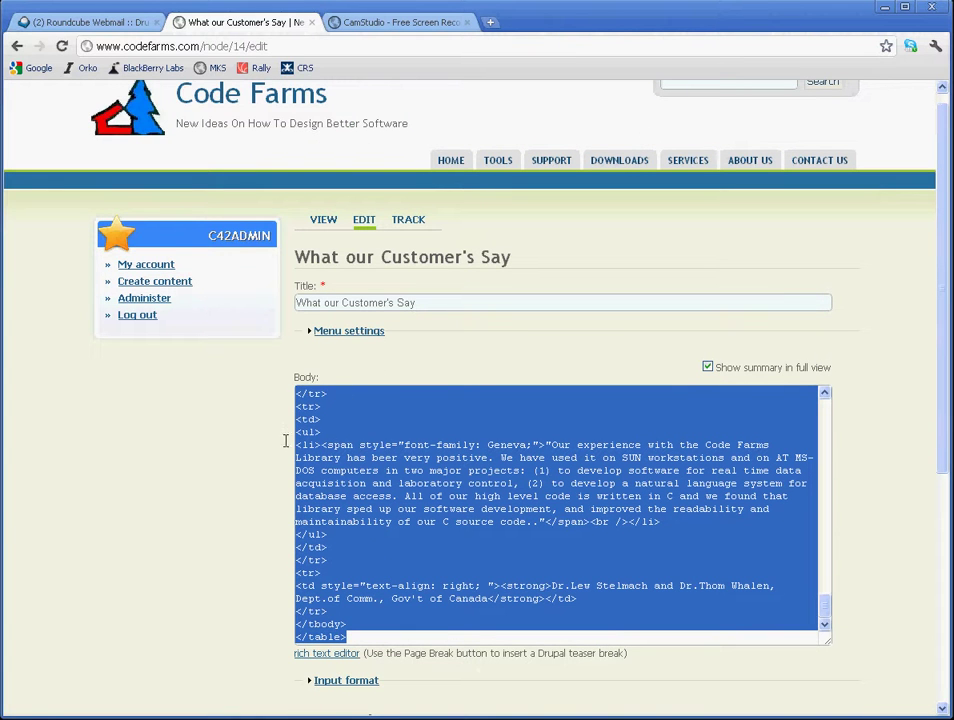
left_click(153, 284)
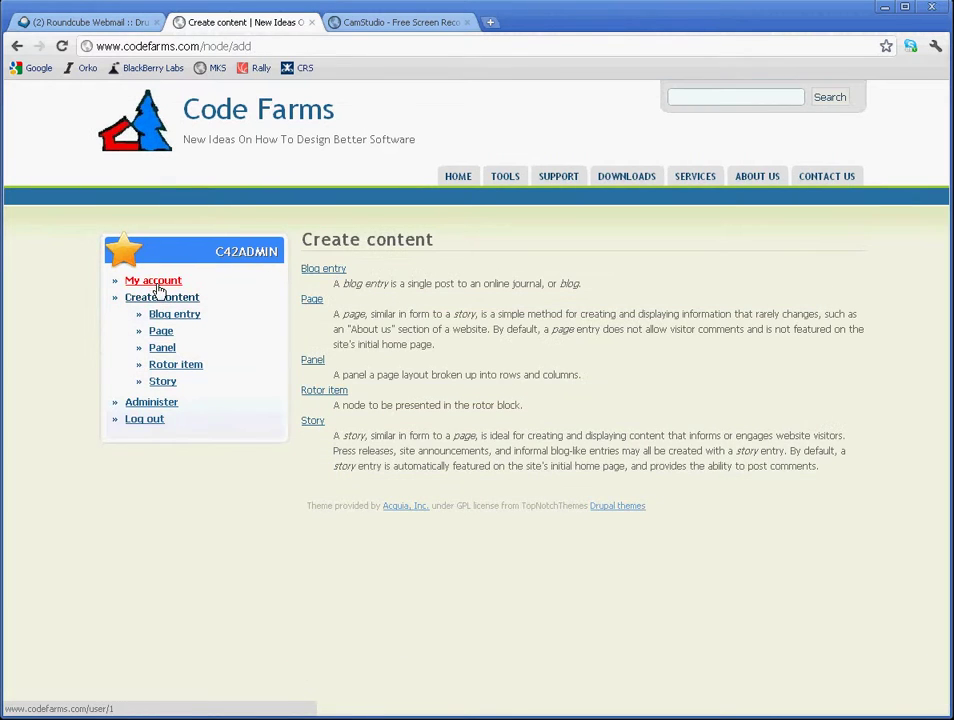
Create a new Page titled 'oldtest' with the copied testimonial HTML pasted as plain source
left_click(158, 335)
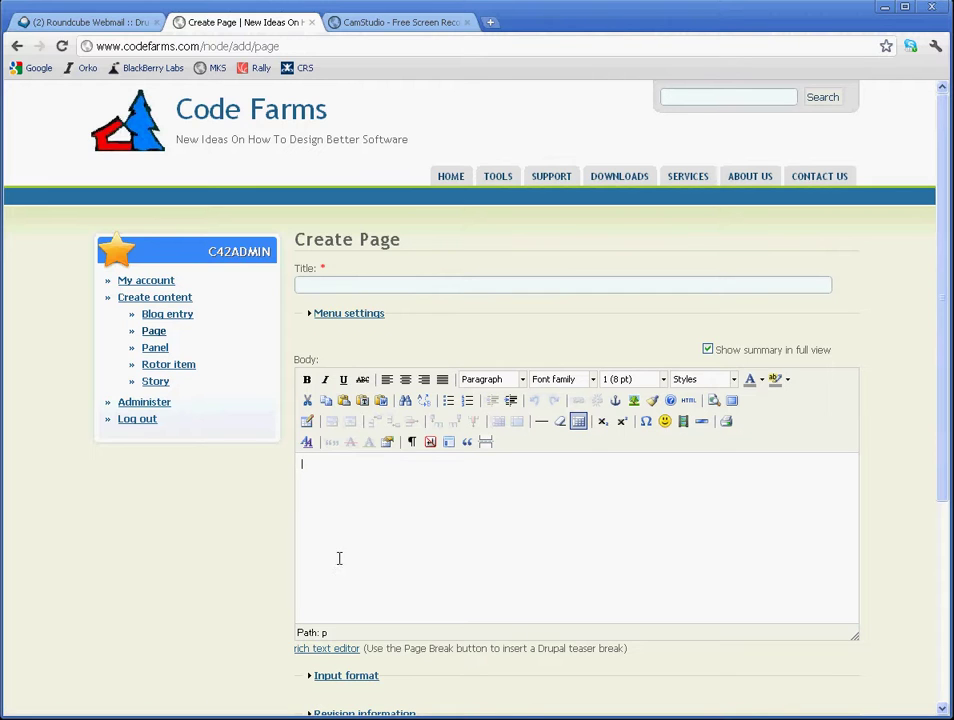
left_click(340, 649)
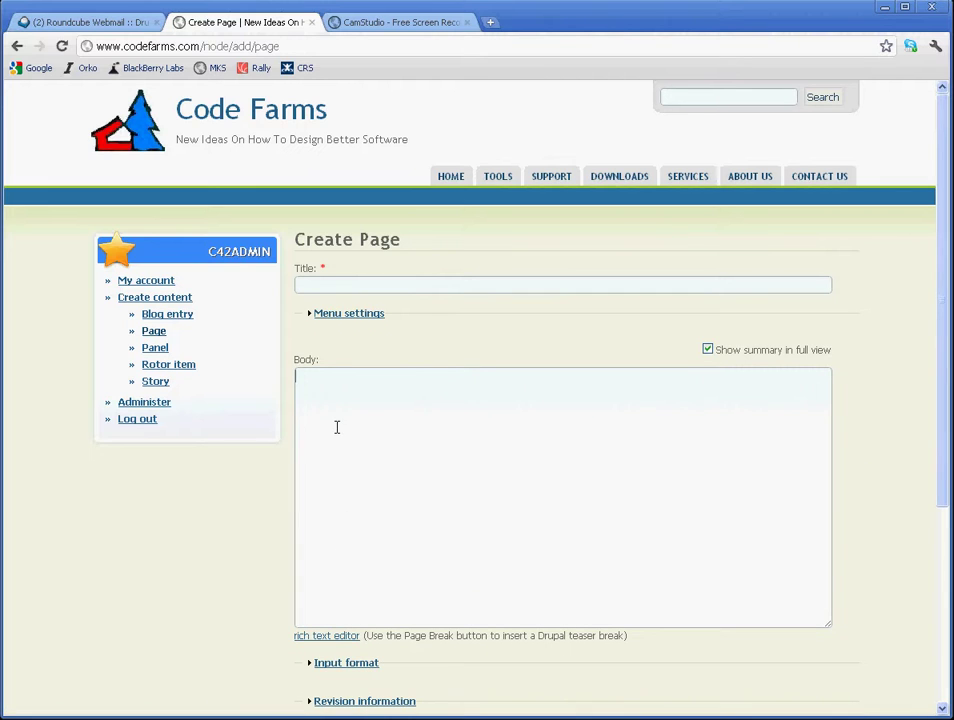
key("ctrl+v")
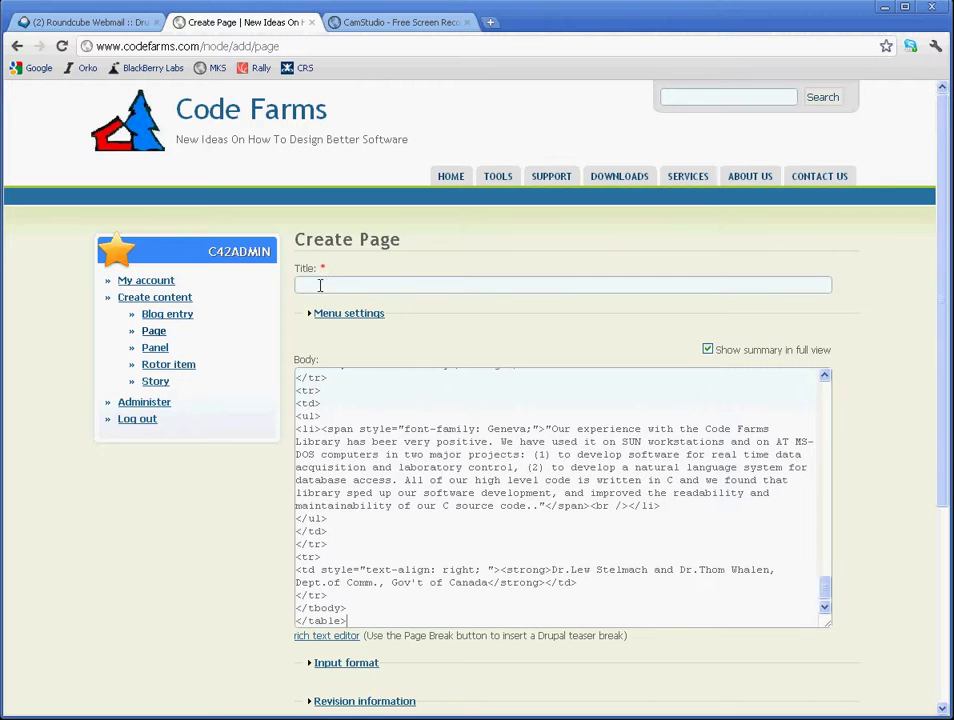
left_click(320, 284)
type("oldtest")
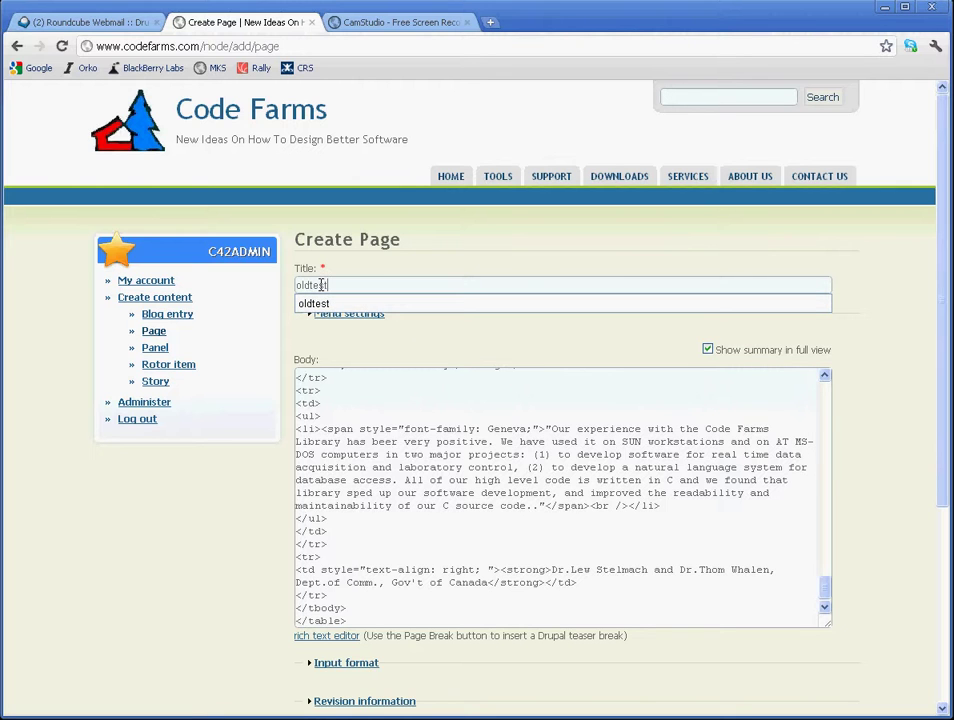
left_click(452, 362)
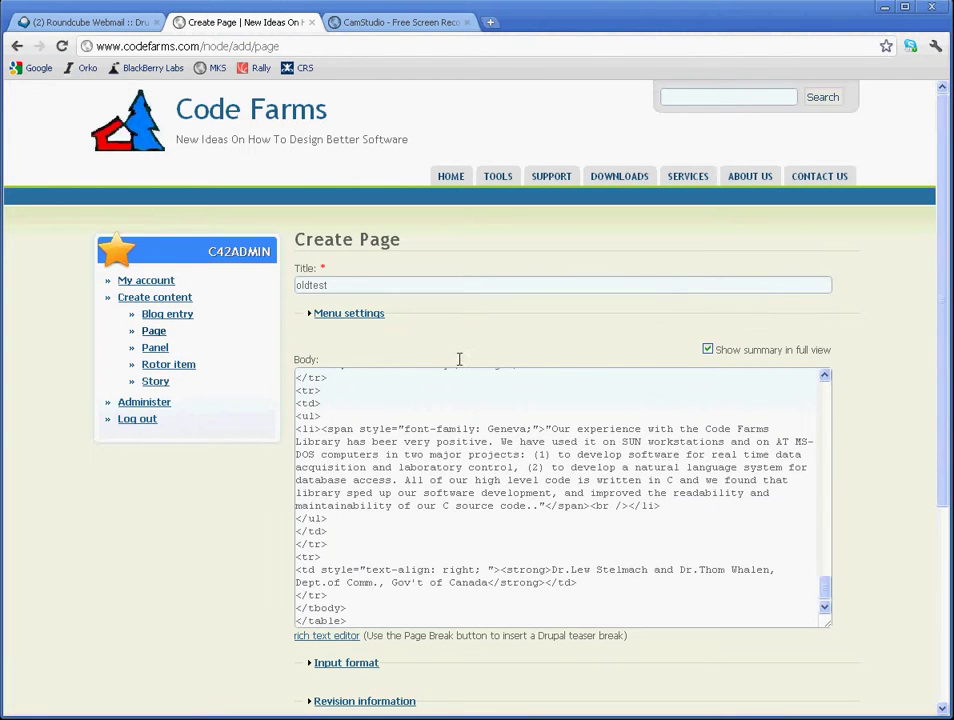
Set the page's URL path alias to 'oldtest' and save it
scroll(452, 420, "down", 3)
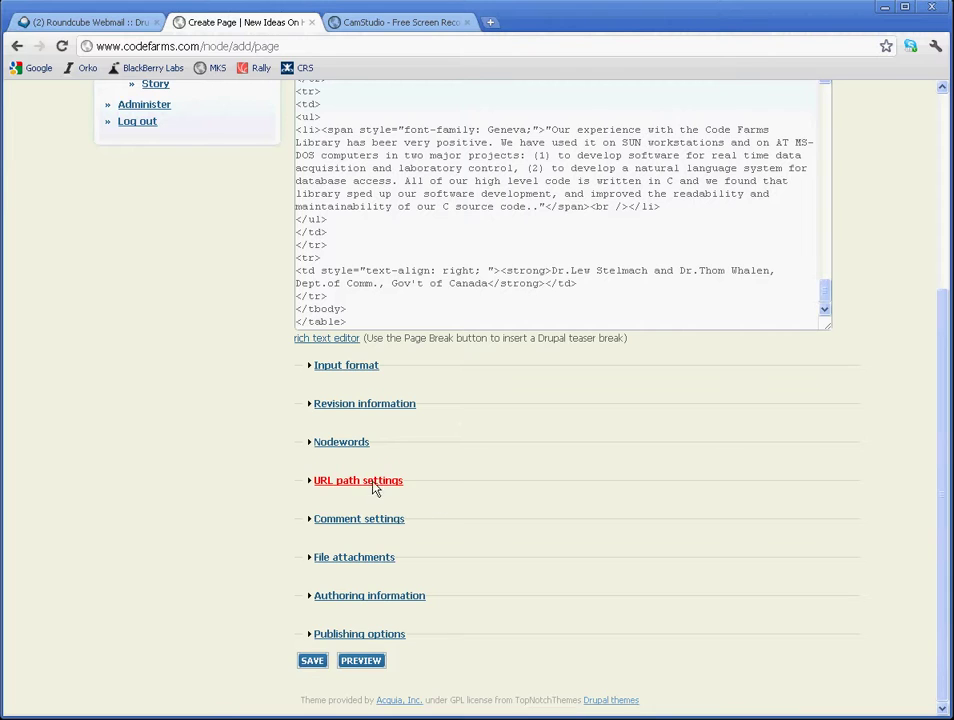
left_click(375, 484)
left_click(360, 514)
type("oldtest")
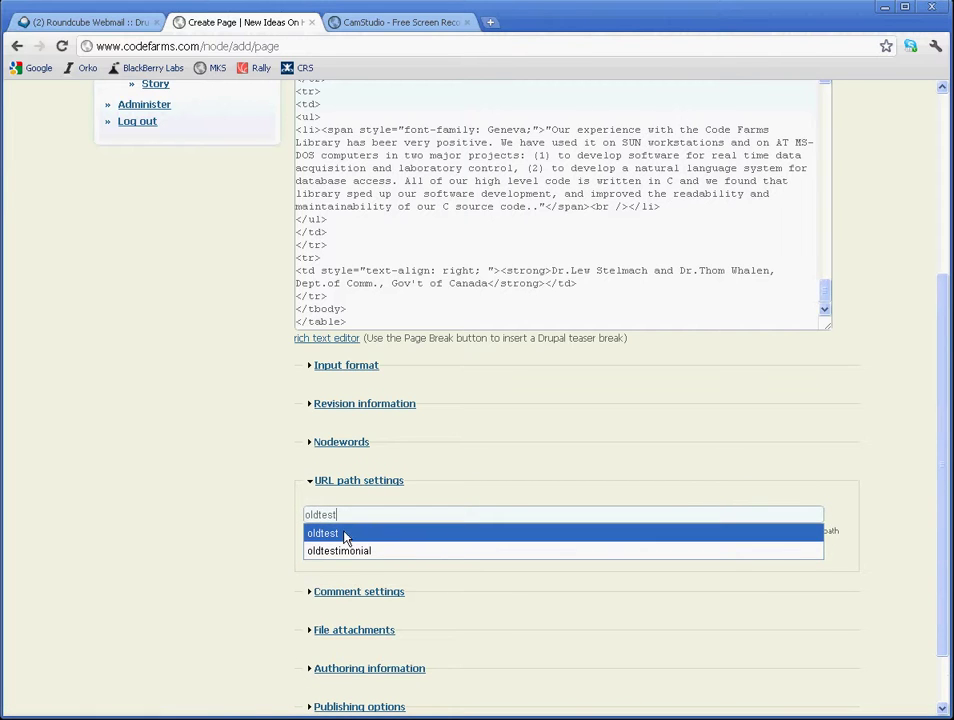
left_click(366, 533)
scroll(445, 588, "down", 2)
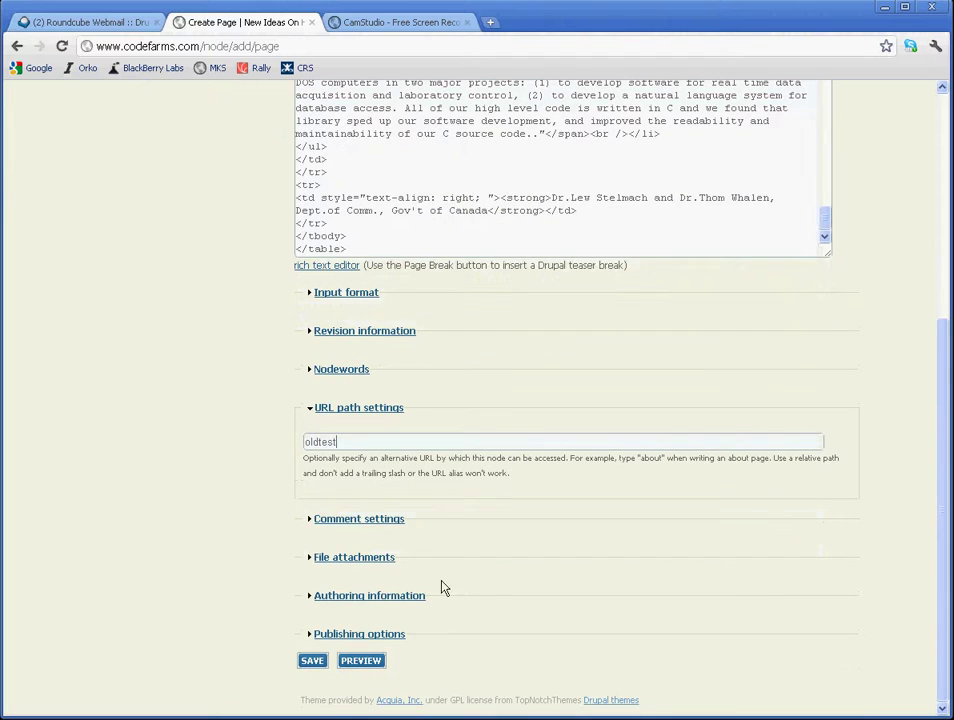
left_click(313, 662)
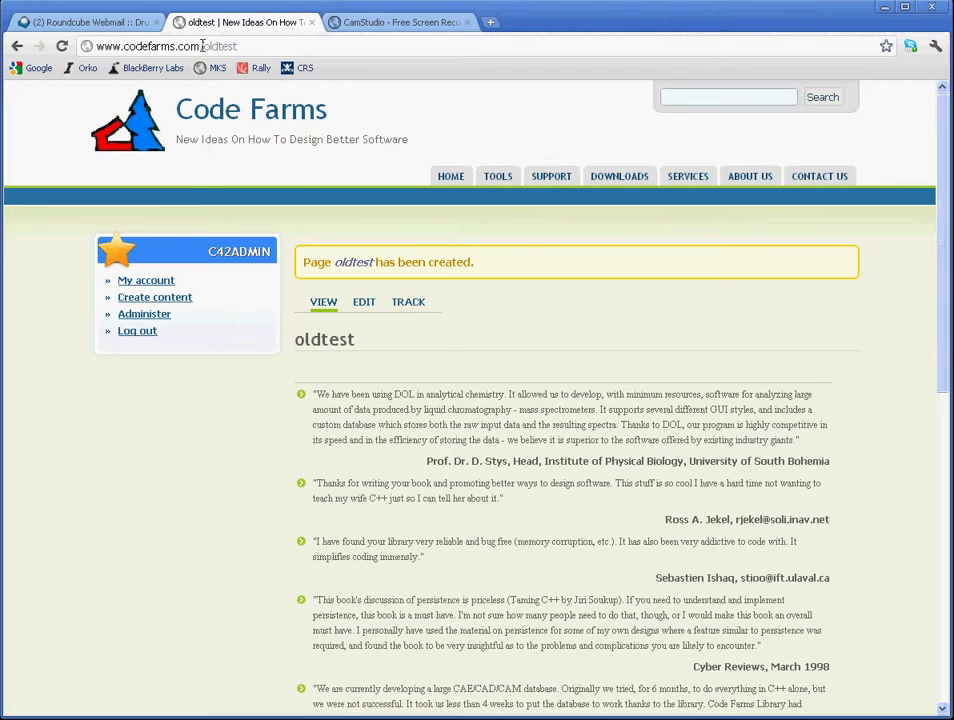
Review the new oldtest page, then return Home and reopen the original testimonial page
left_click_drag(238, 46, 212, 47)
scroll(479, 451, "down", 4)
scroll(479, 462, "down", 1)
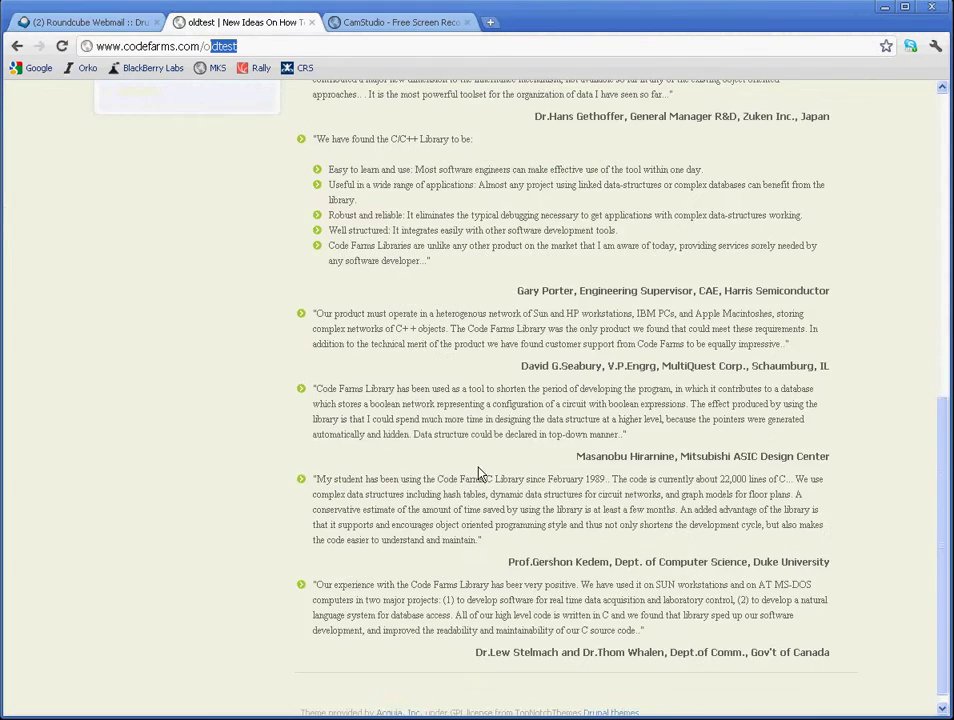
scroll(481, 473, "up", 6)
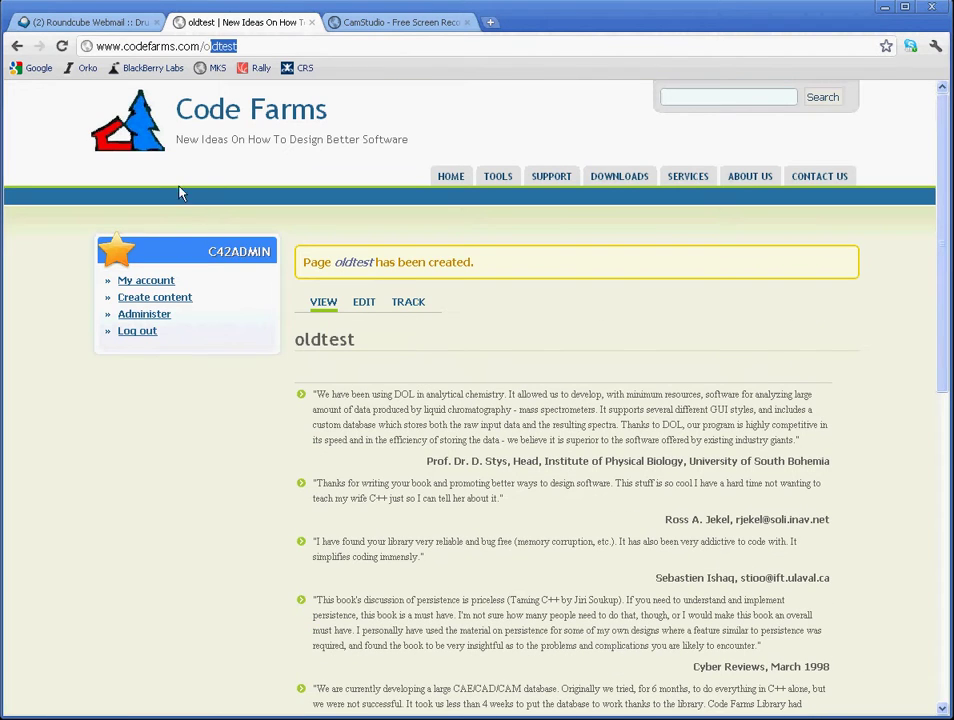
left_click(130, 135)
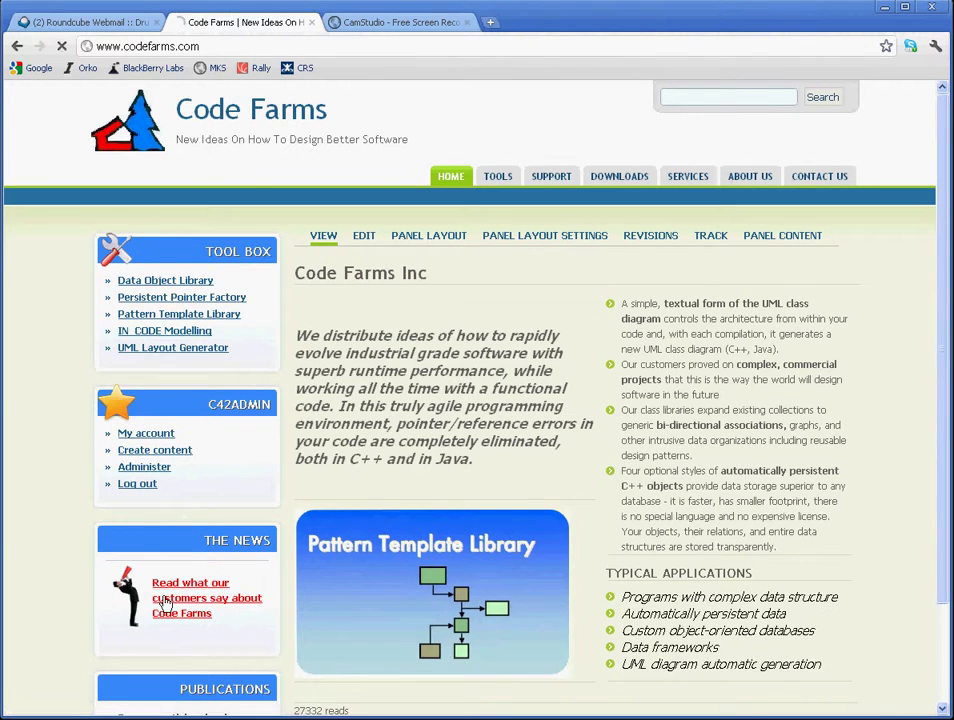
left_click(165, 605)
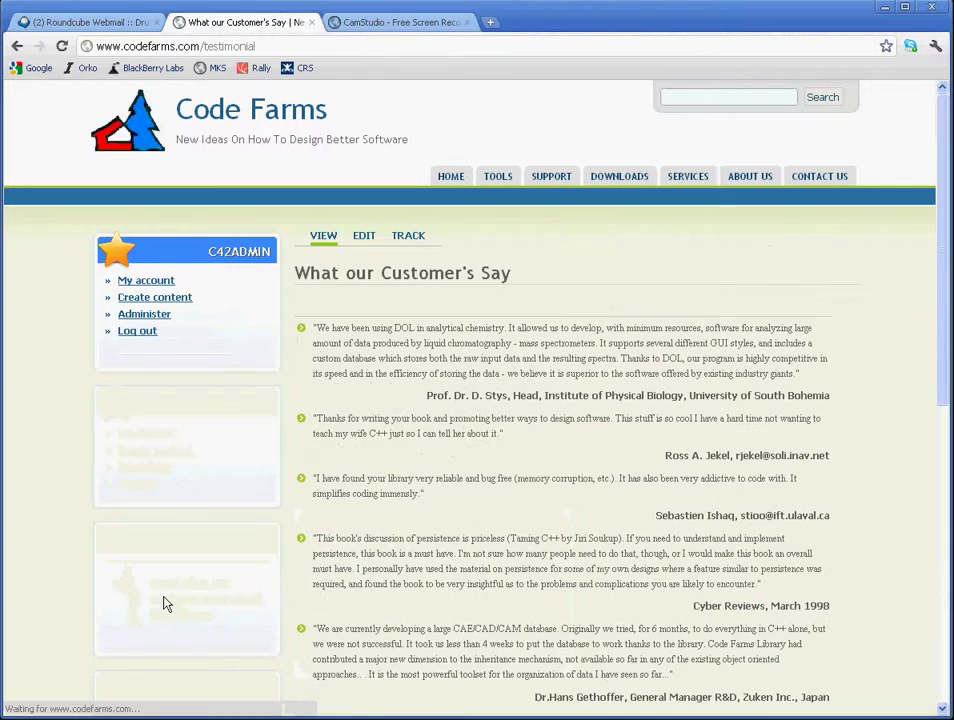
Highlight 'testimonial' in the address bar and open the original page's edit form
left_click(228, 46)
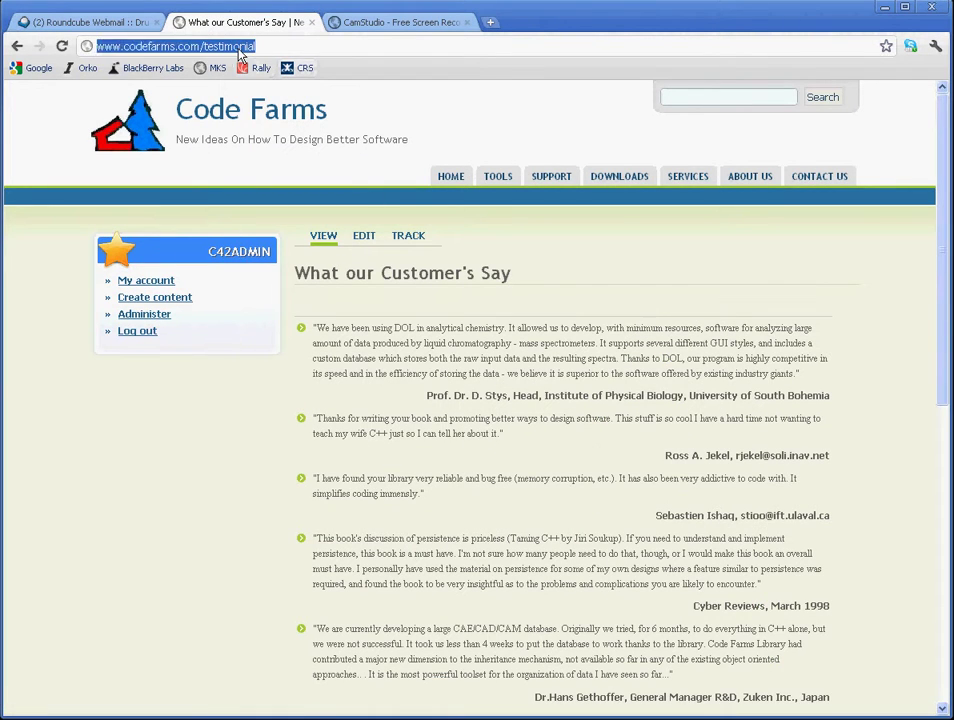
double_click(228, 46)
left_click(365, 246)
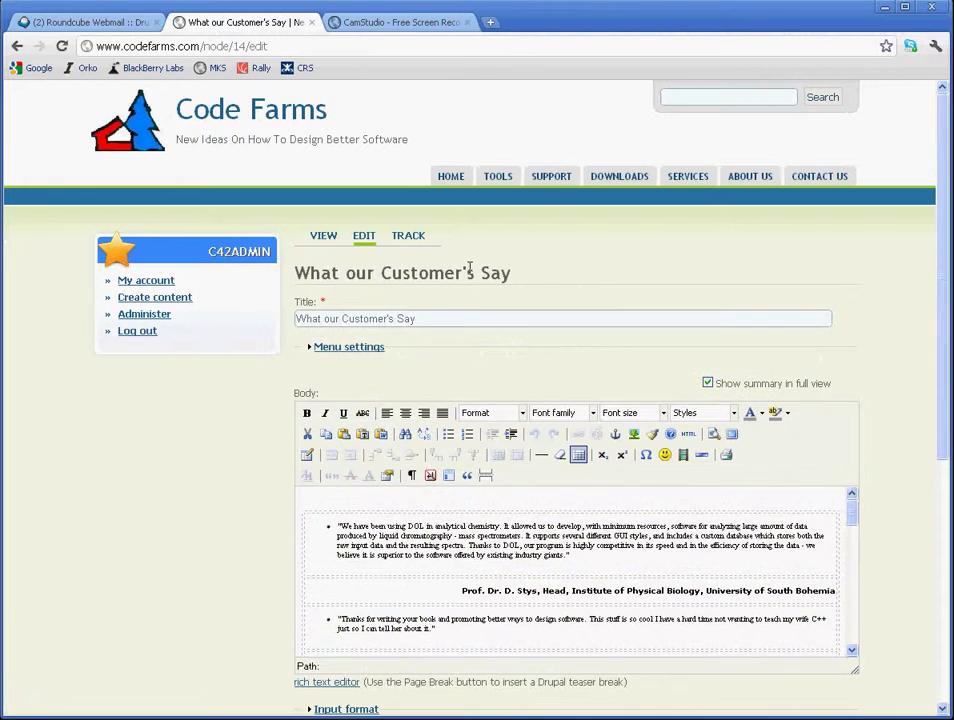
scroll(428, 288, "down", 2)
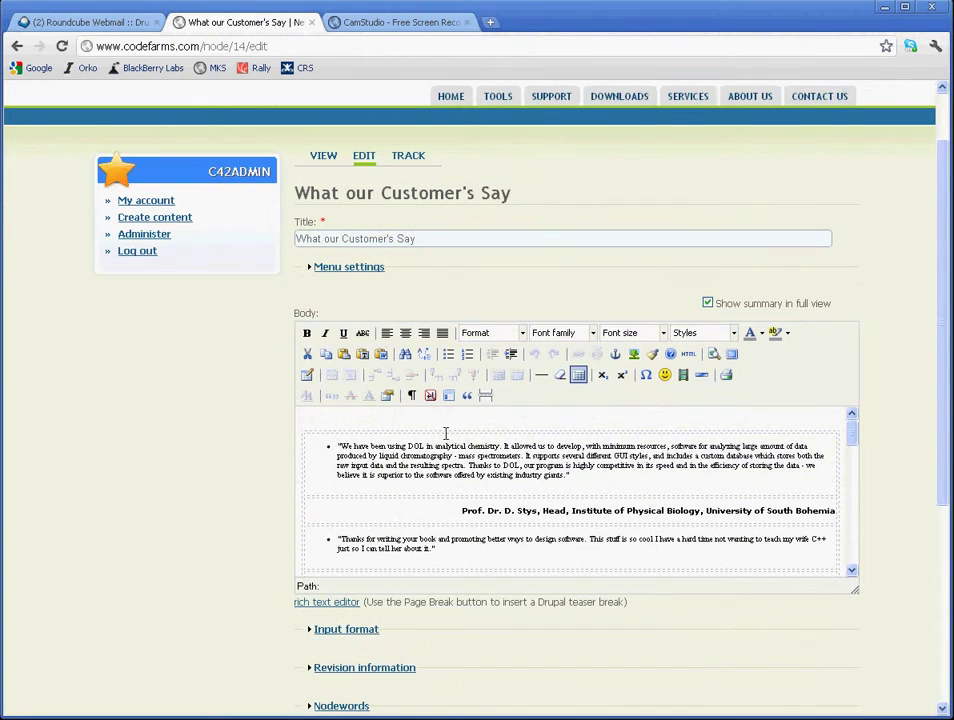
Delete the DOL testimonial row and its attribution row from the body table
scroll(510, 433, "down", 2)
scroll(510, 433, "up", 2)
left_click_drag(566, 476, 410, 456)
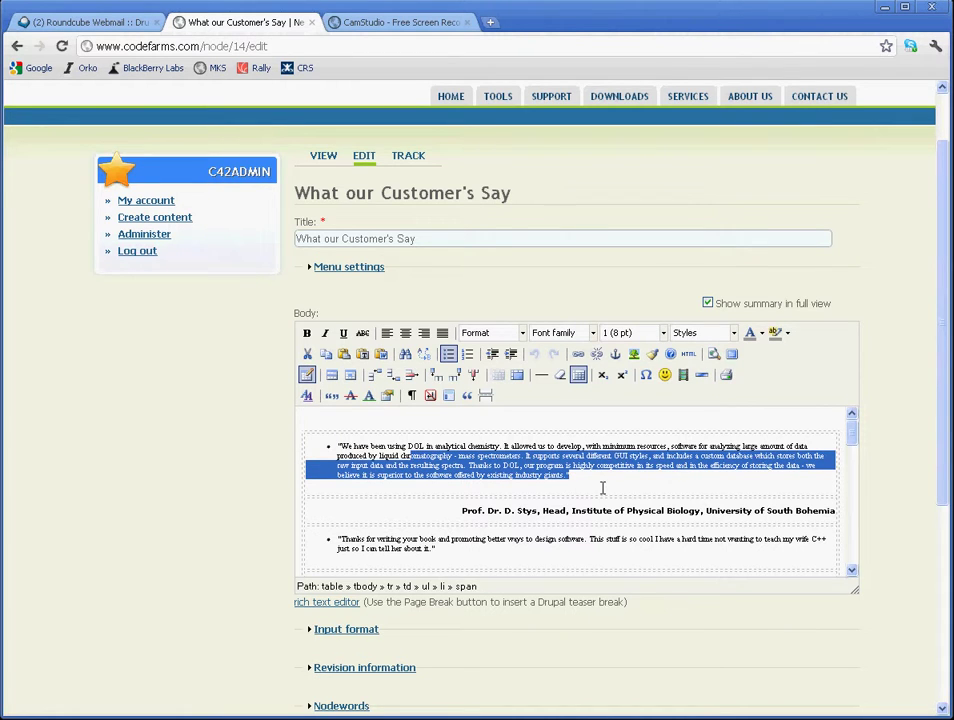
left_click(570, 476)
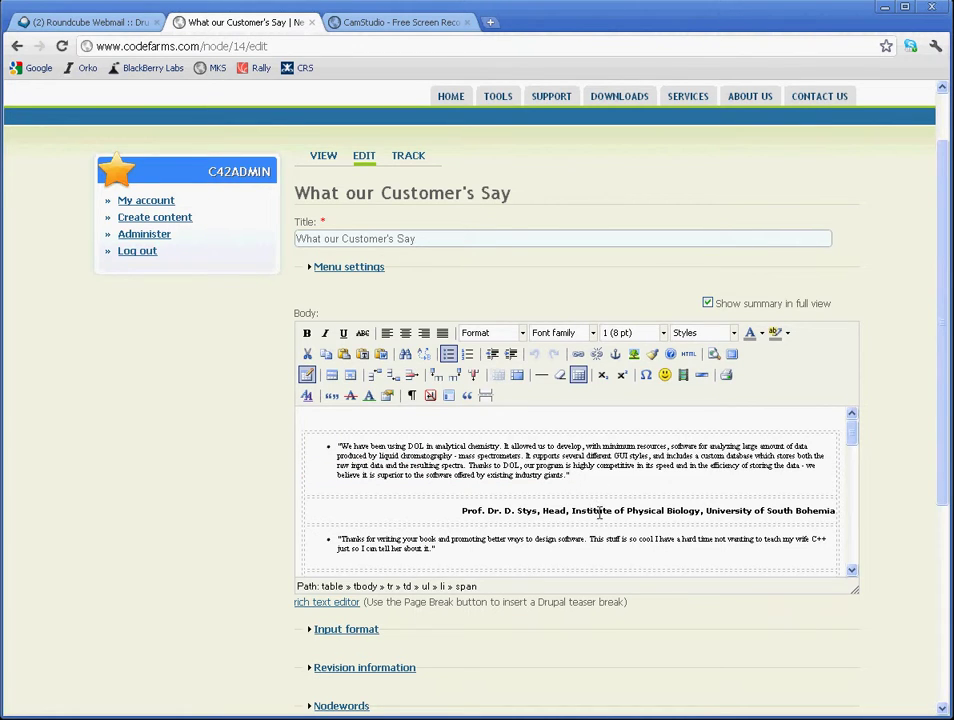
left_click(562, 482)
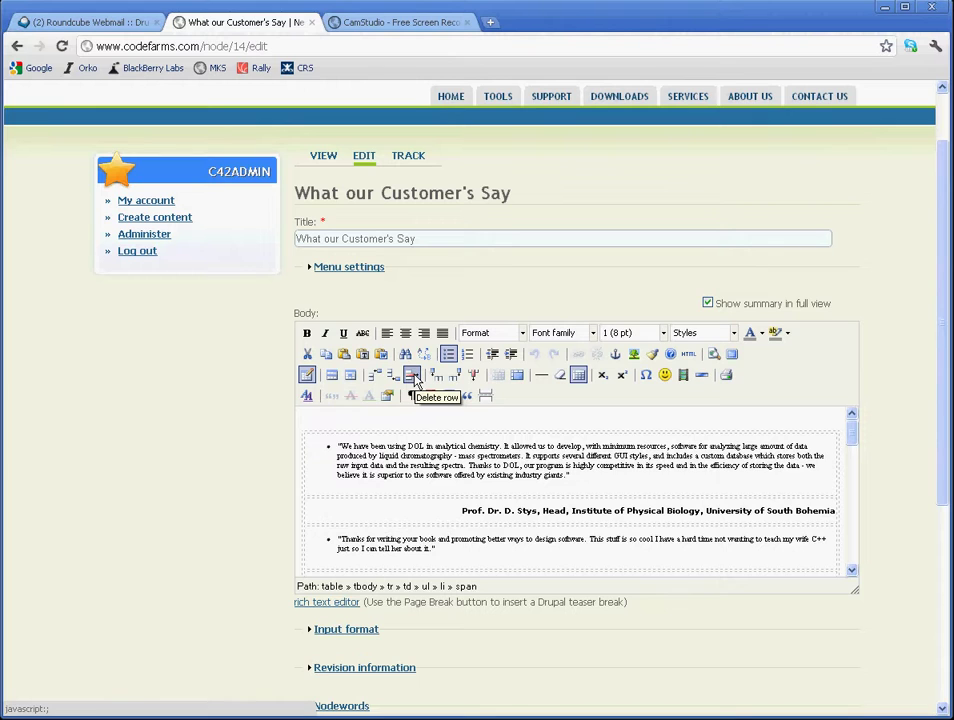
left_click(411, 378)
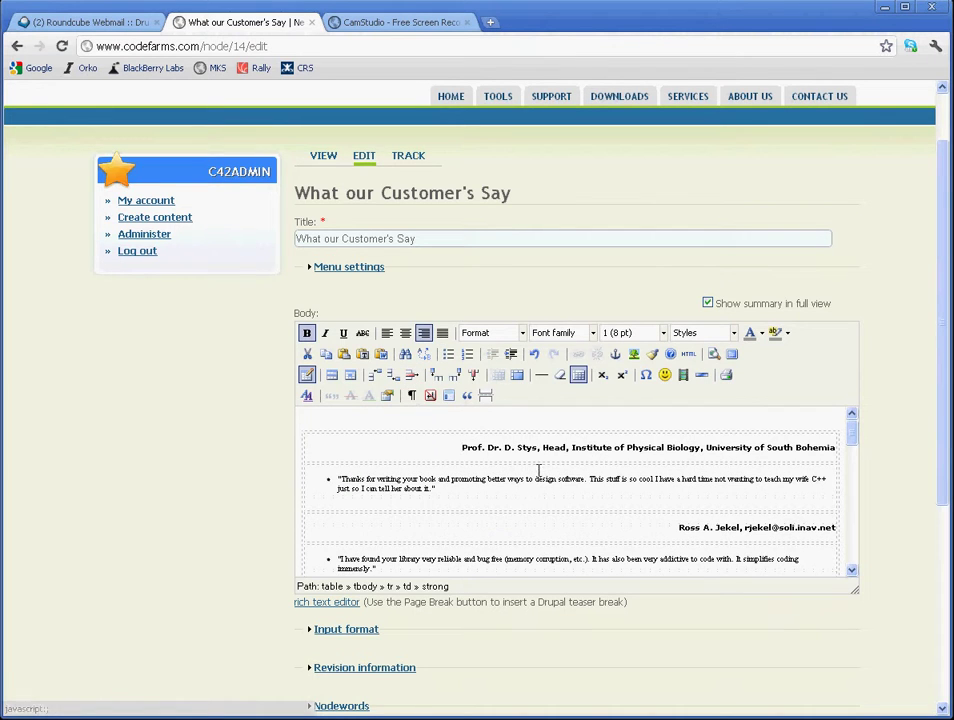
left_click(411, 377)
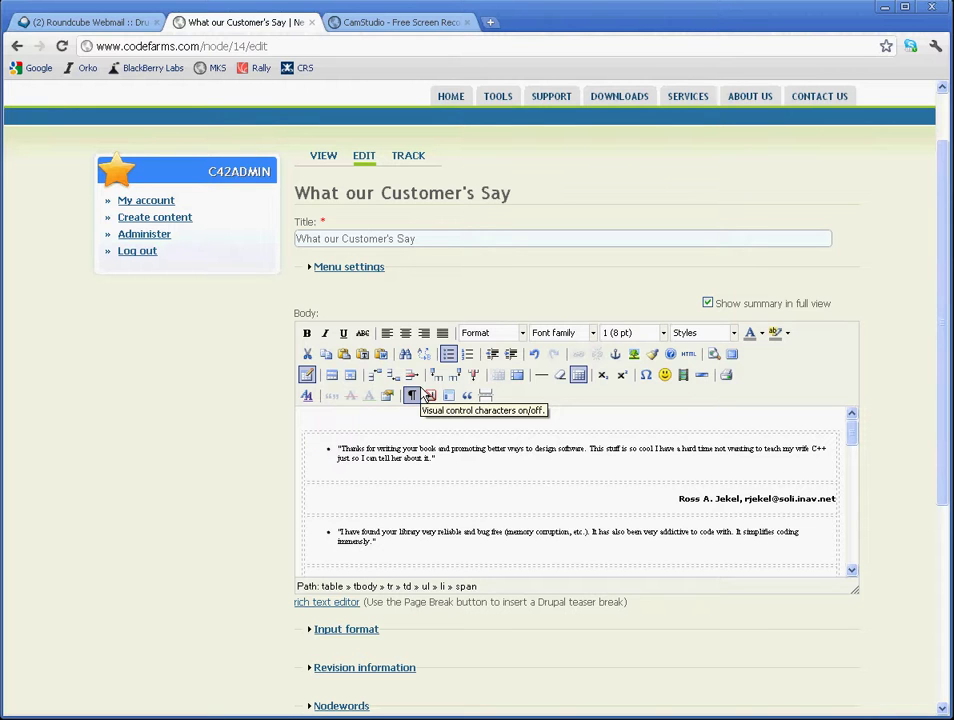
scroll(565, 440, "down", 5)
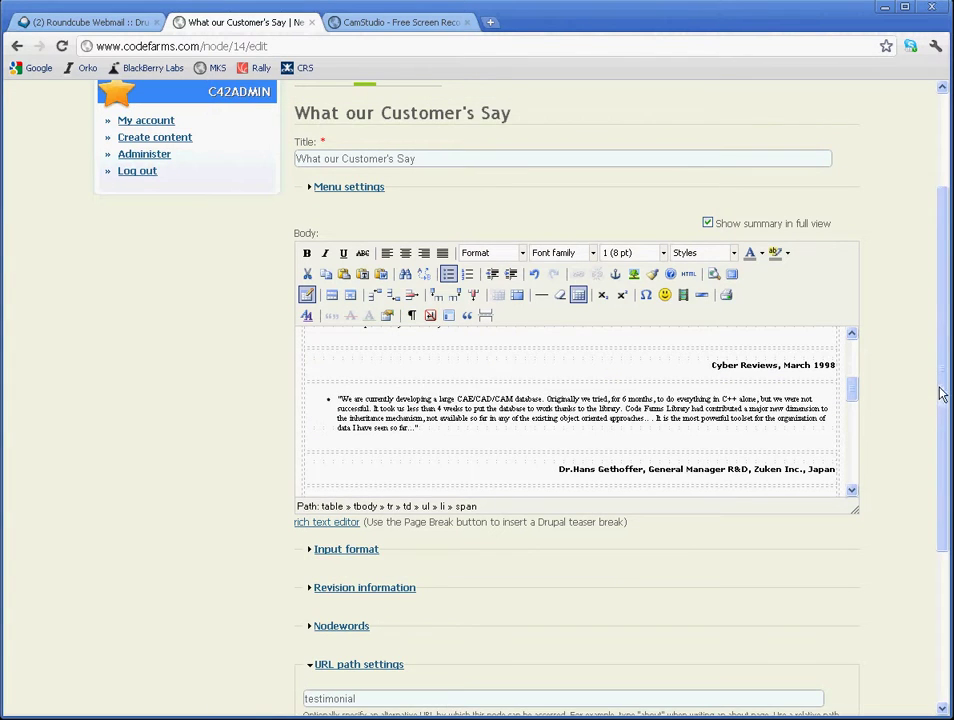
scroll(940, 398, "down", 3)
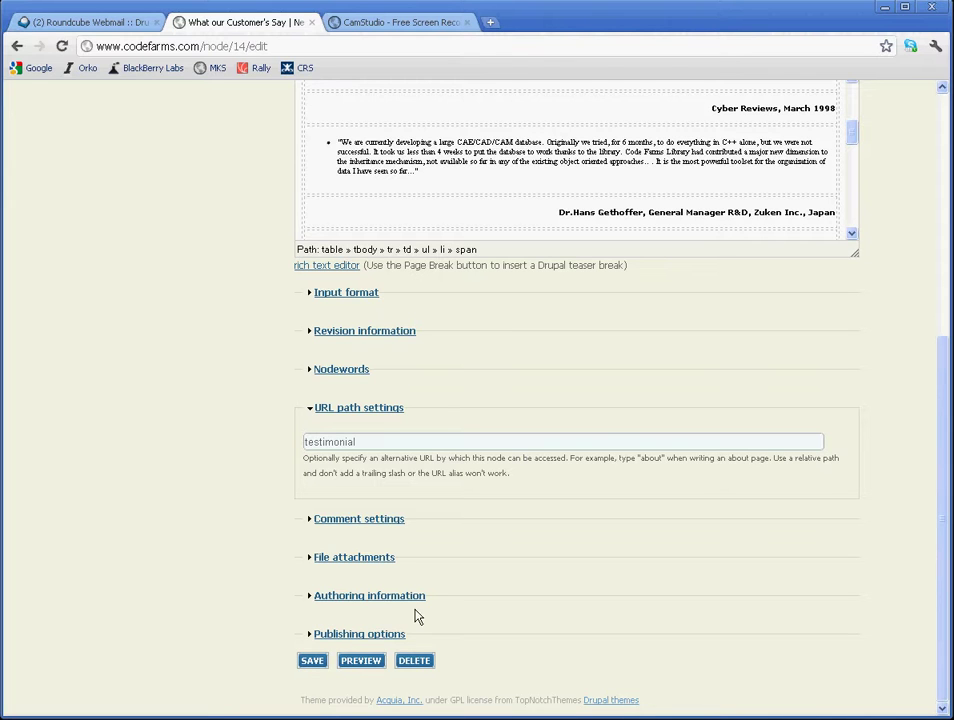
scroll(428, 607, "up", 3)
scroll(428, 607, "up", 2)
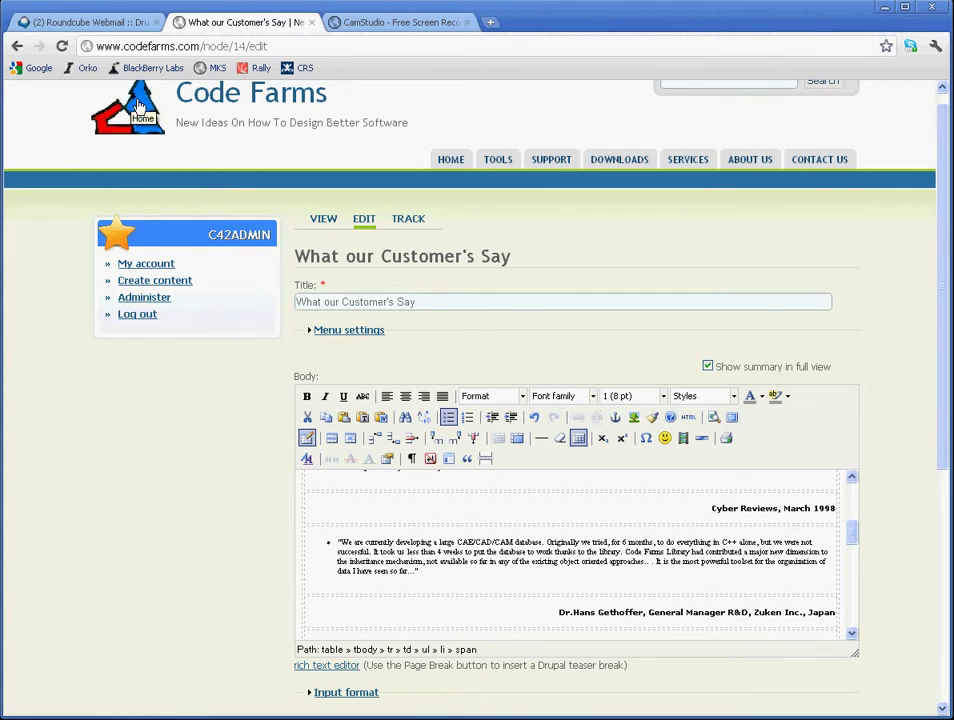
left_click(105, 88)
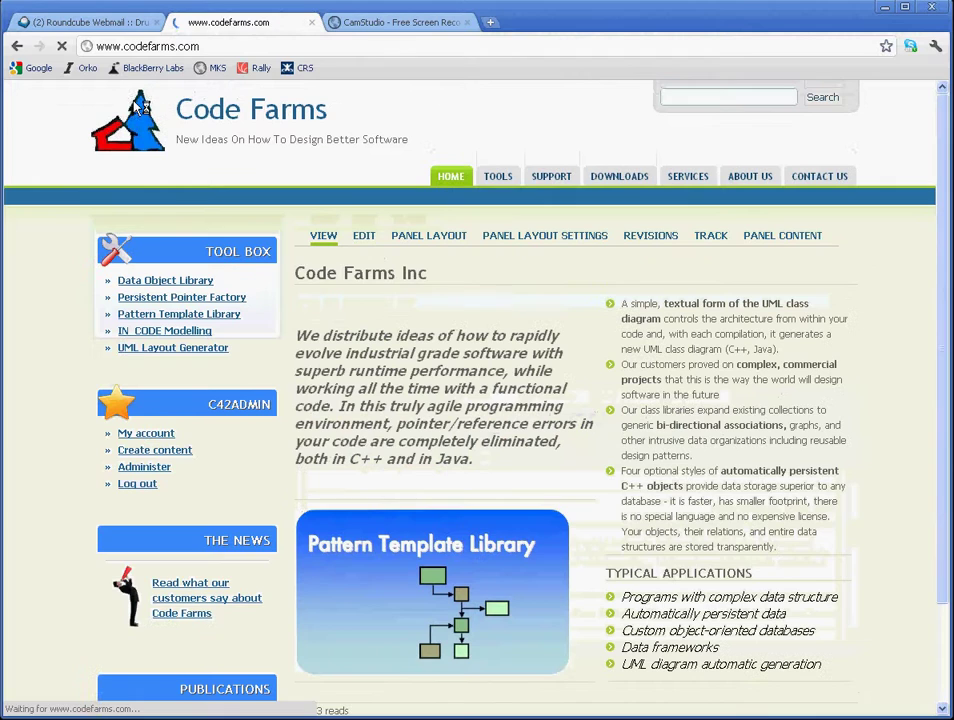
Reopen the testimonial page from Home to confirm the DOL quote is still there
left_click(199, 605)
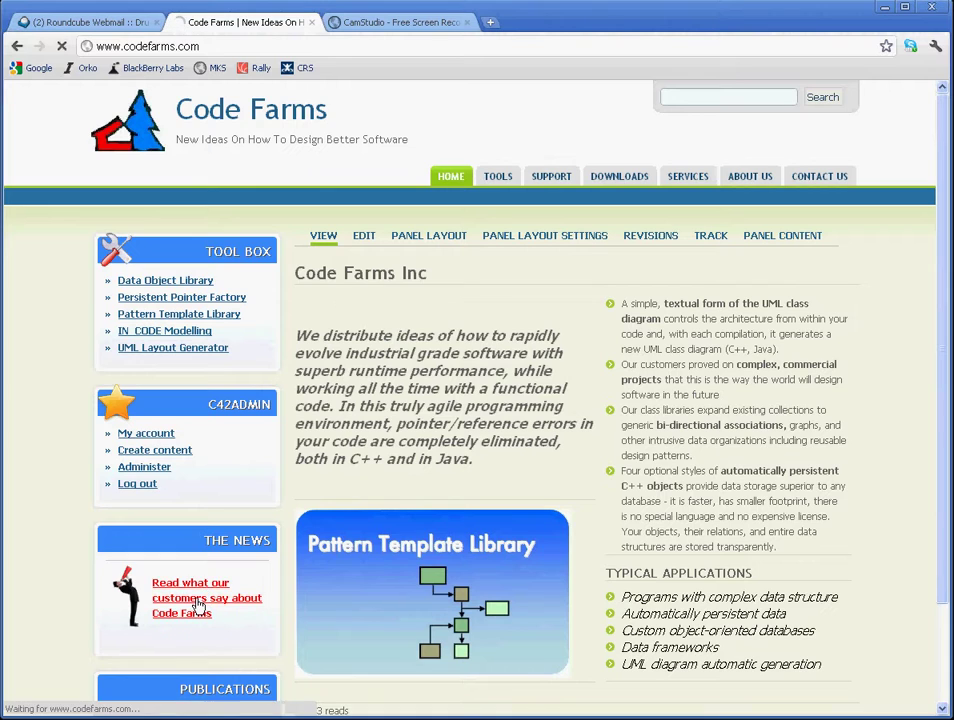